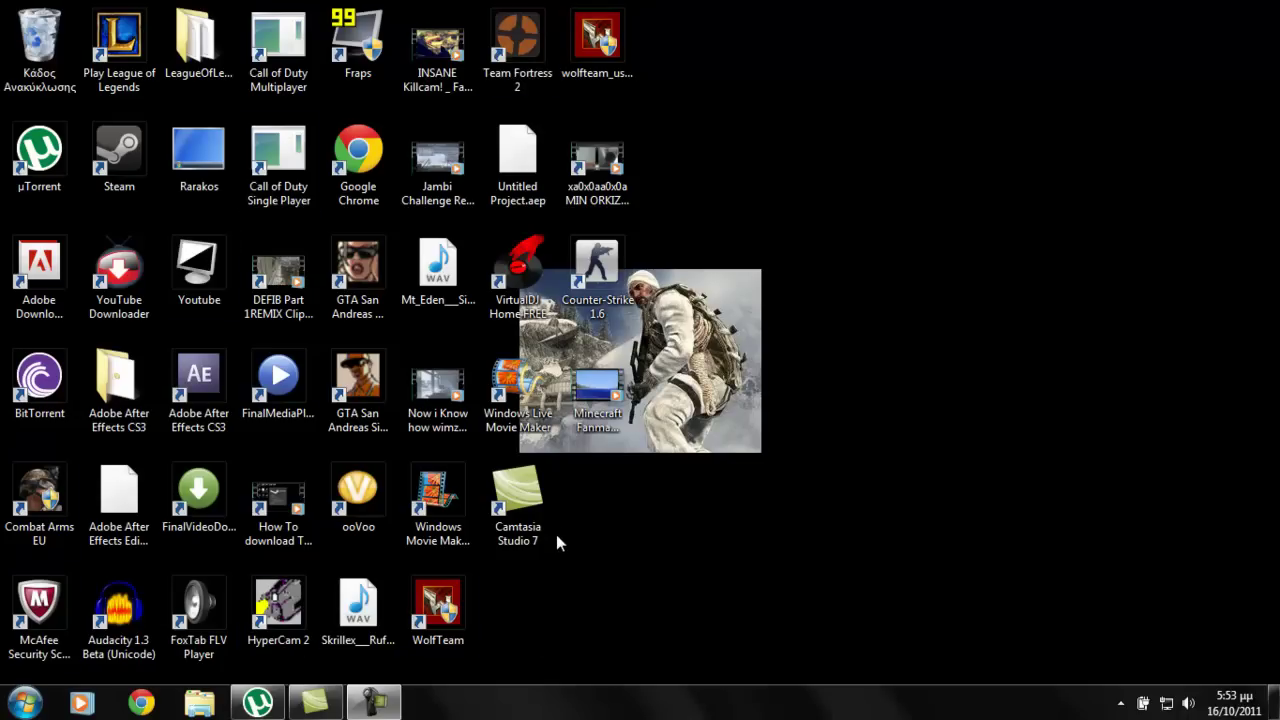
Launch Audacity 1.3 Beta (Unicode) from its desktop shortcut
double_click(119, 615)
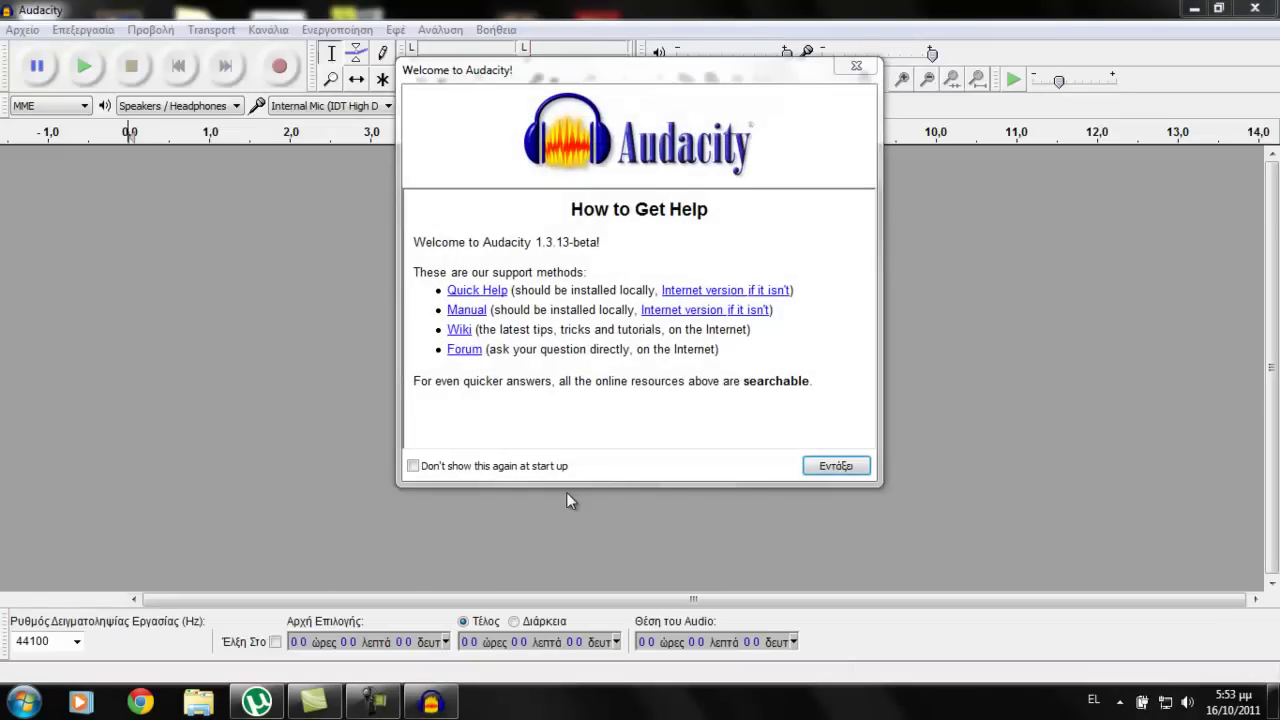
Dismiss the Audacity welcome dialog and bring up the File menu
left_click(836, 466)
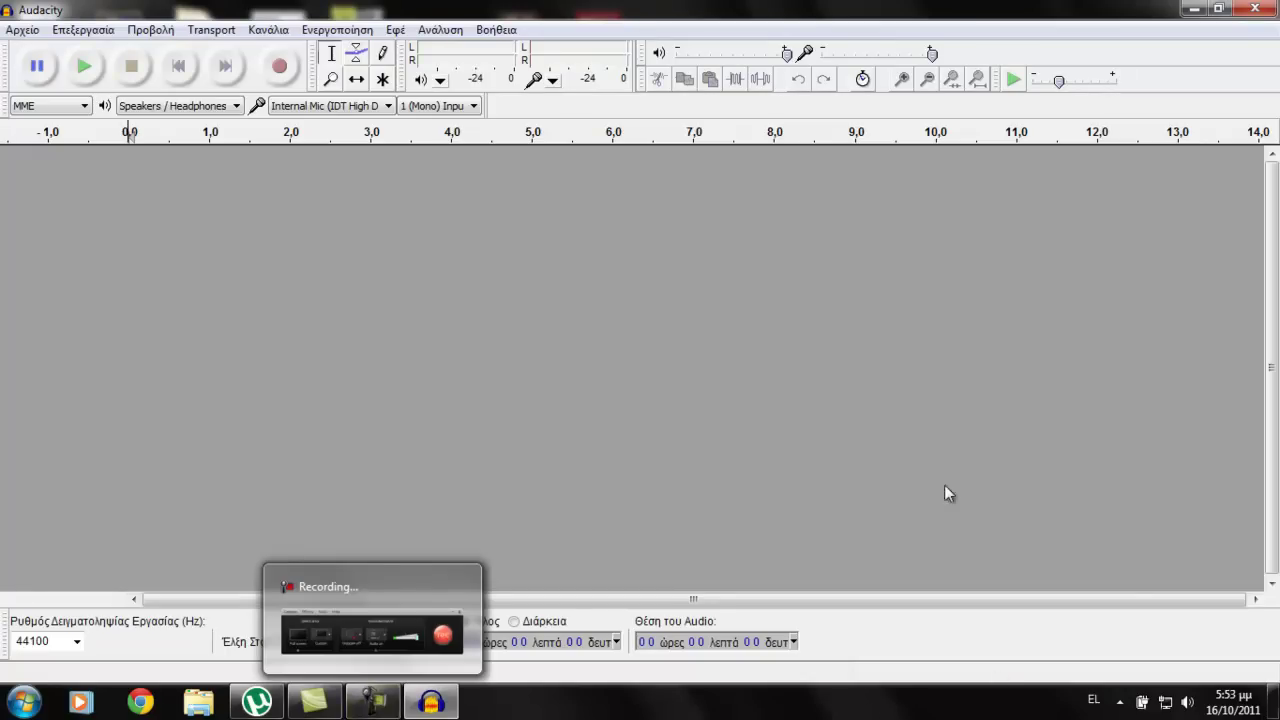
left_click(22, 29)
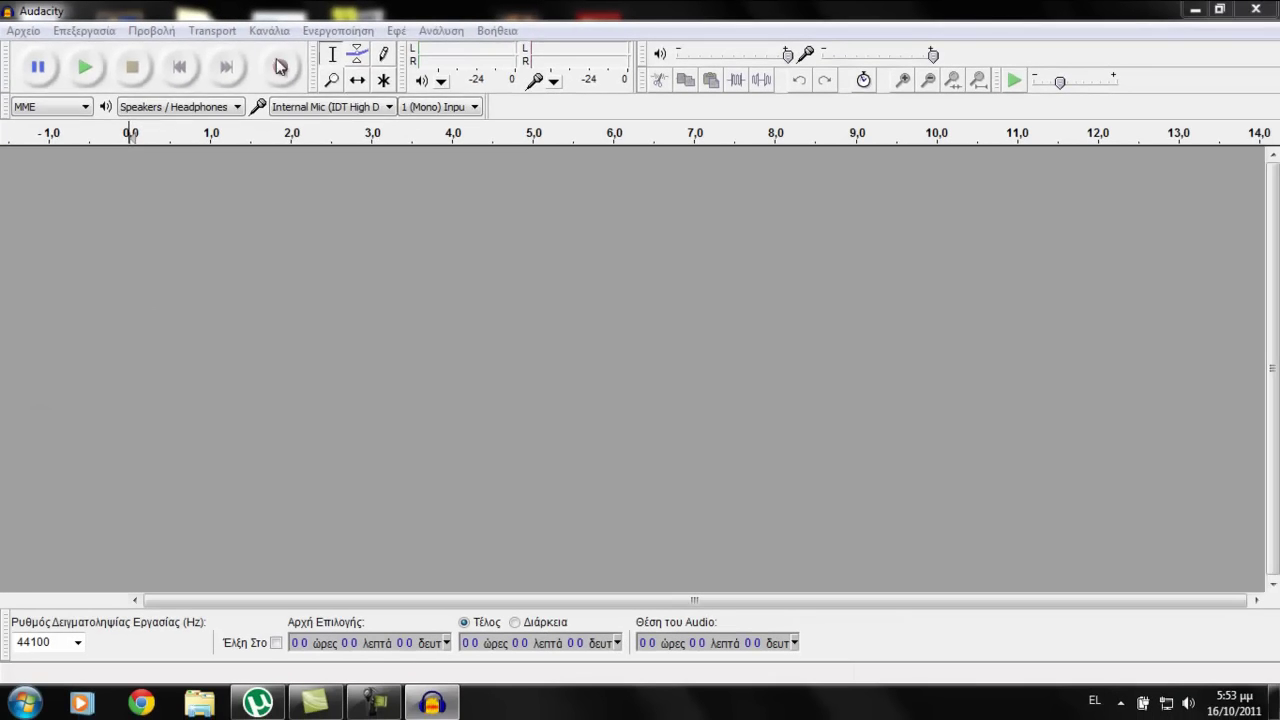
Import the Mt_Eden__Silence song from the Downloads folder with Ctrl+Shift+I
key("ctrl+shift+i")
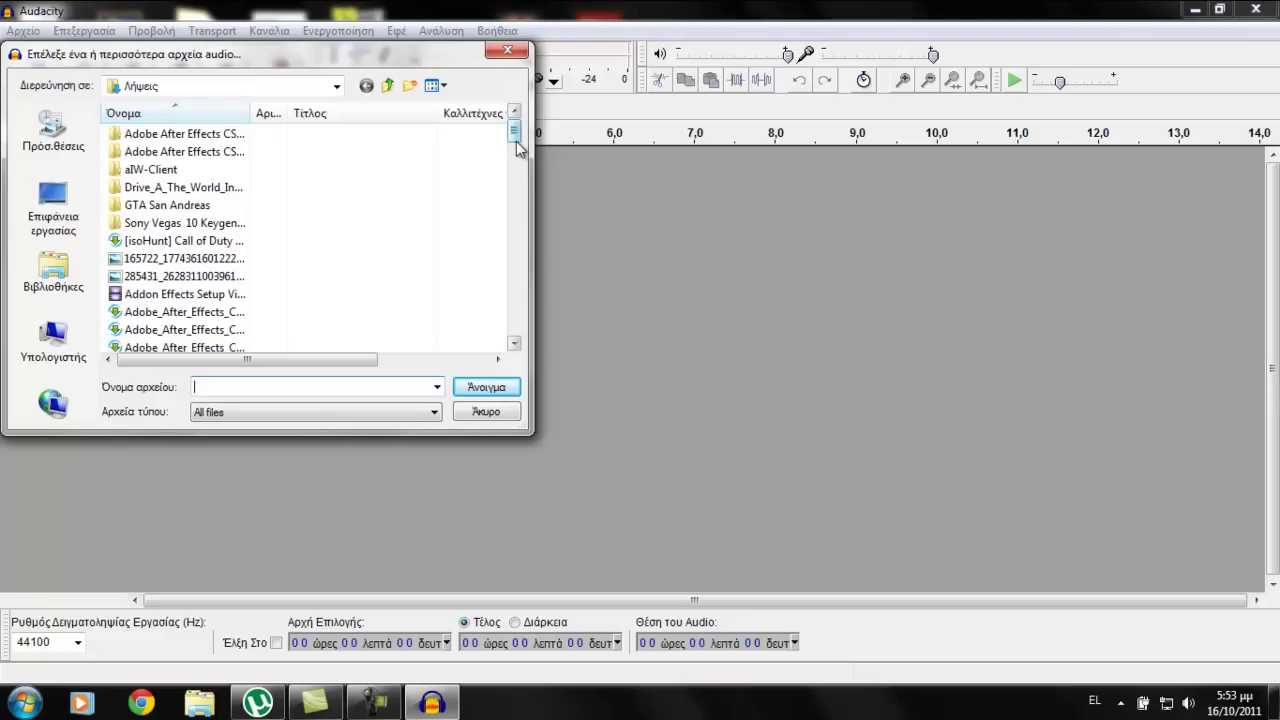
left_click_drag(513, 128, 513, 147)
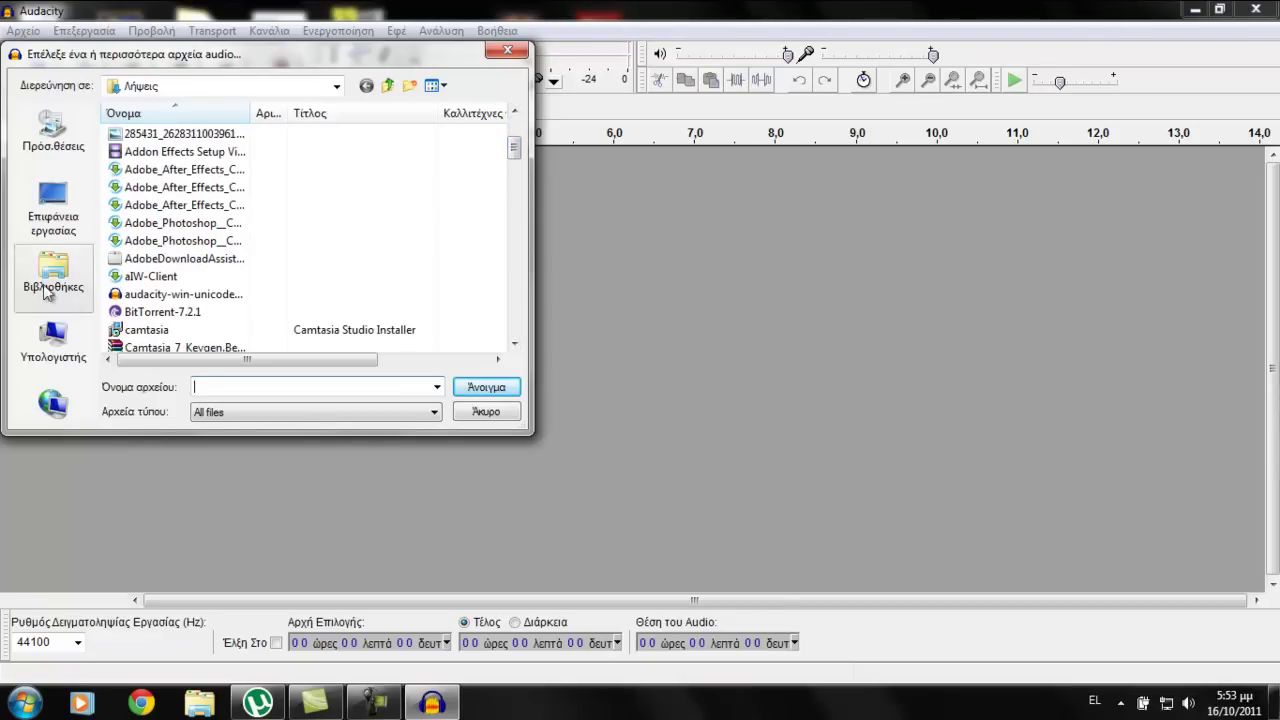
left_click_drag(516, 150, 514, 226)
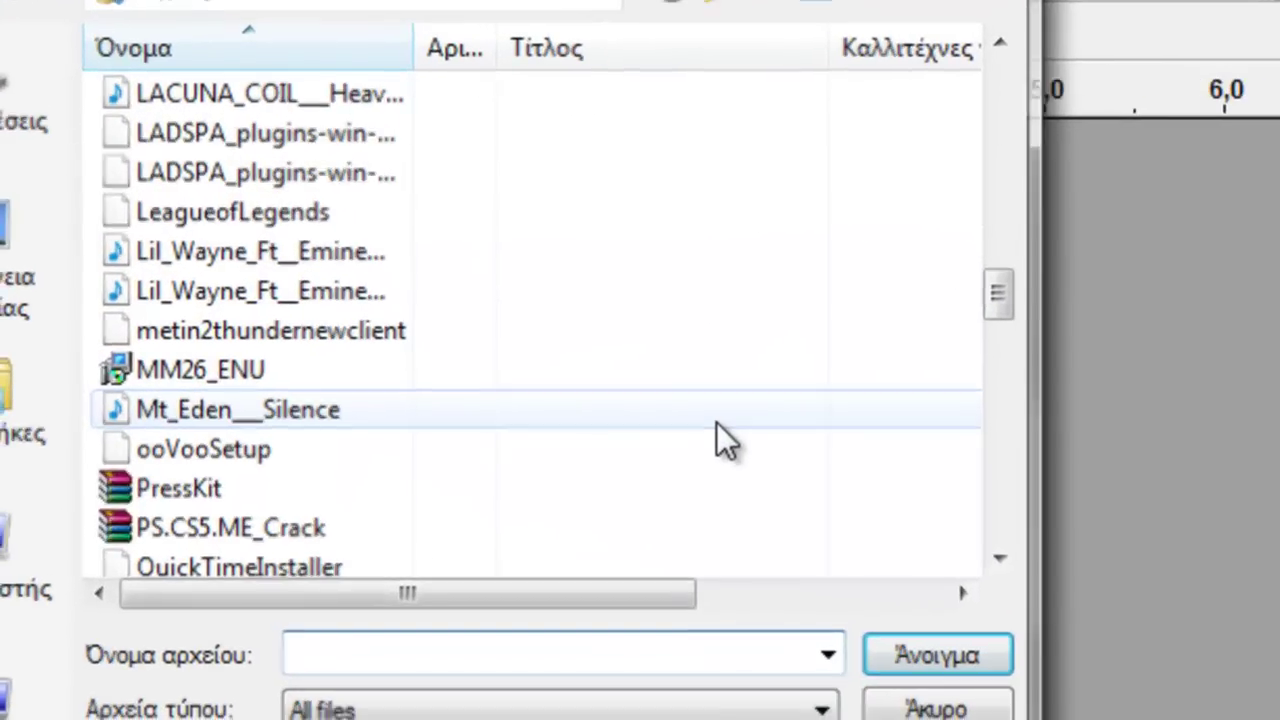
double_click(716, 410)
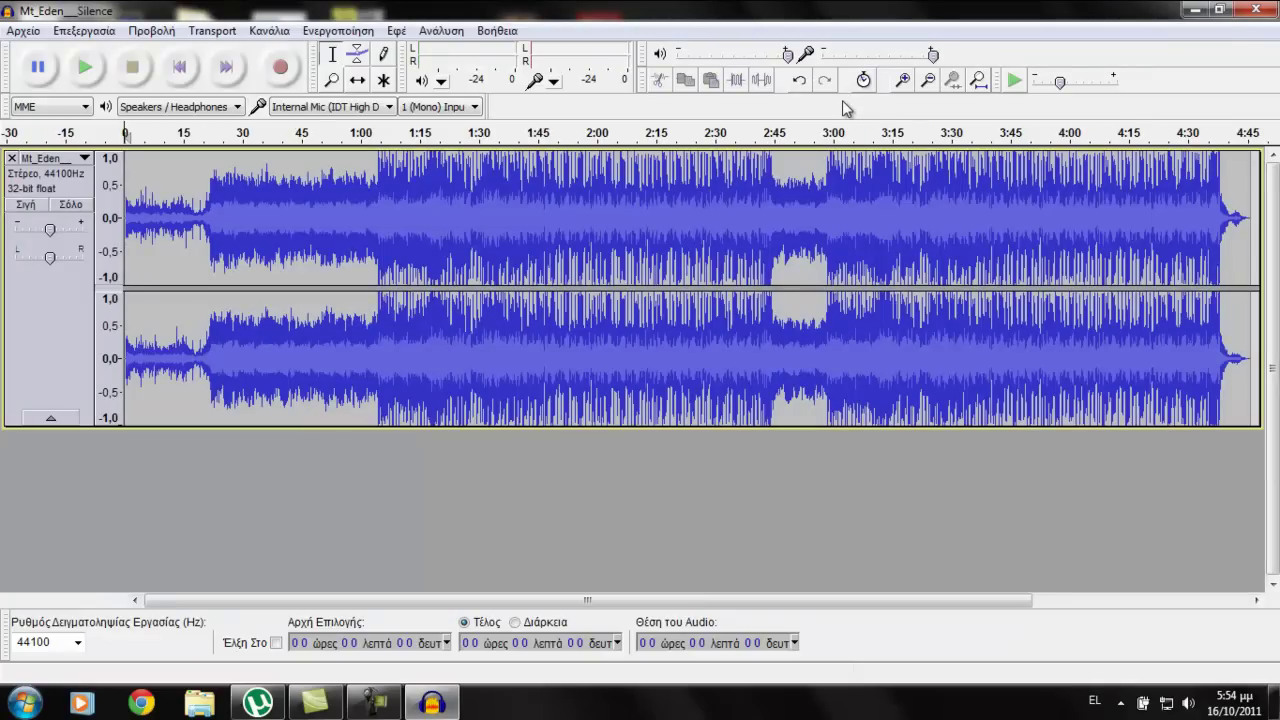
Play the Mt_Eden__Silence track from 0:00
left_click(816, 217)
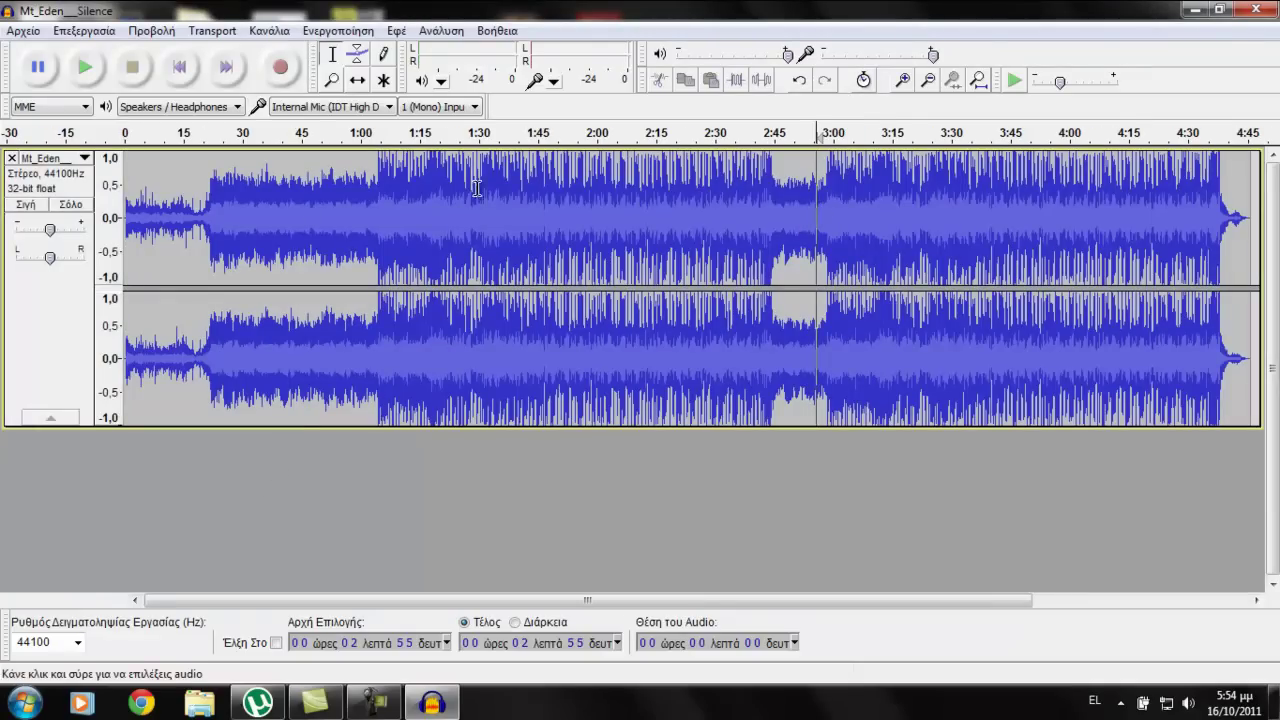
left_click(127, 165)
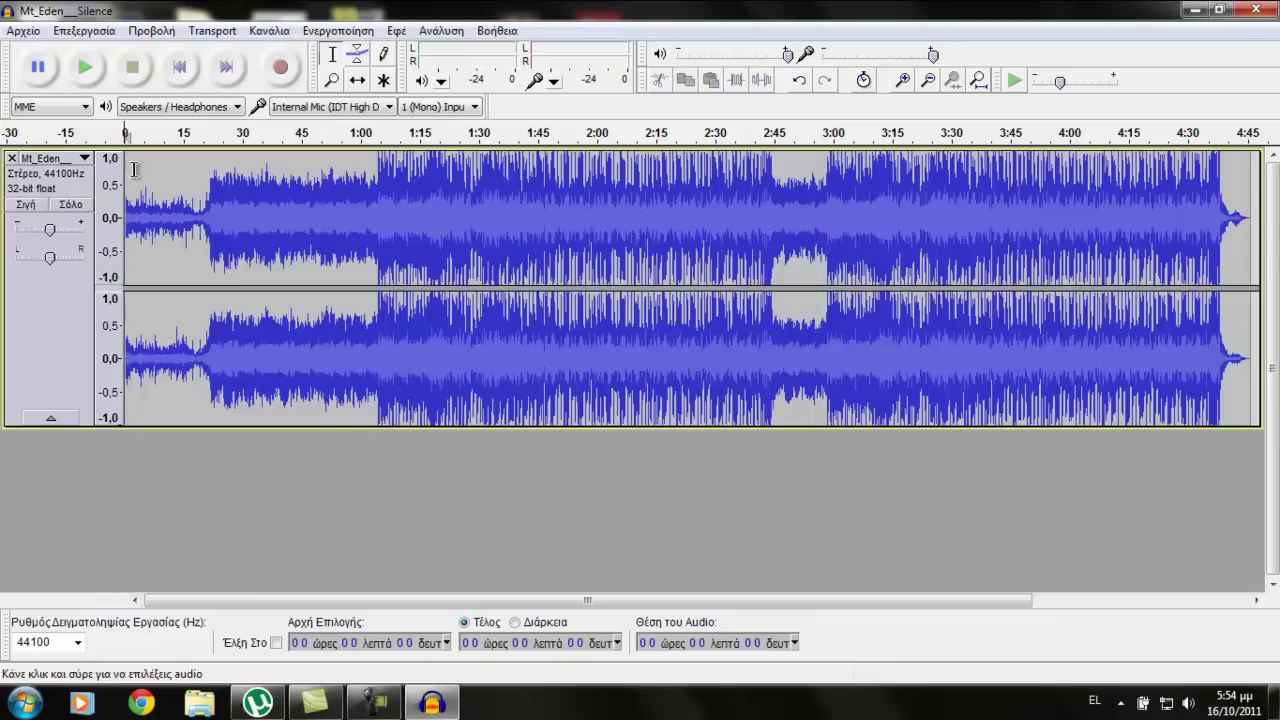
left_click(86, 67)
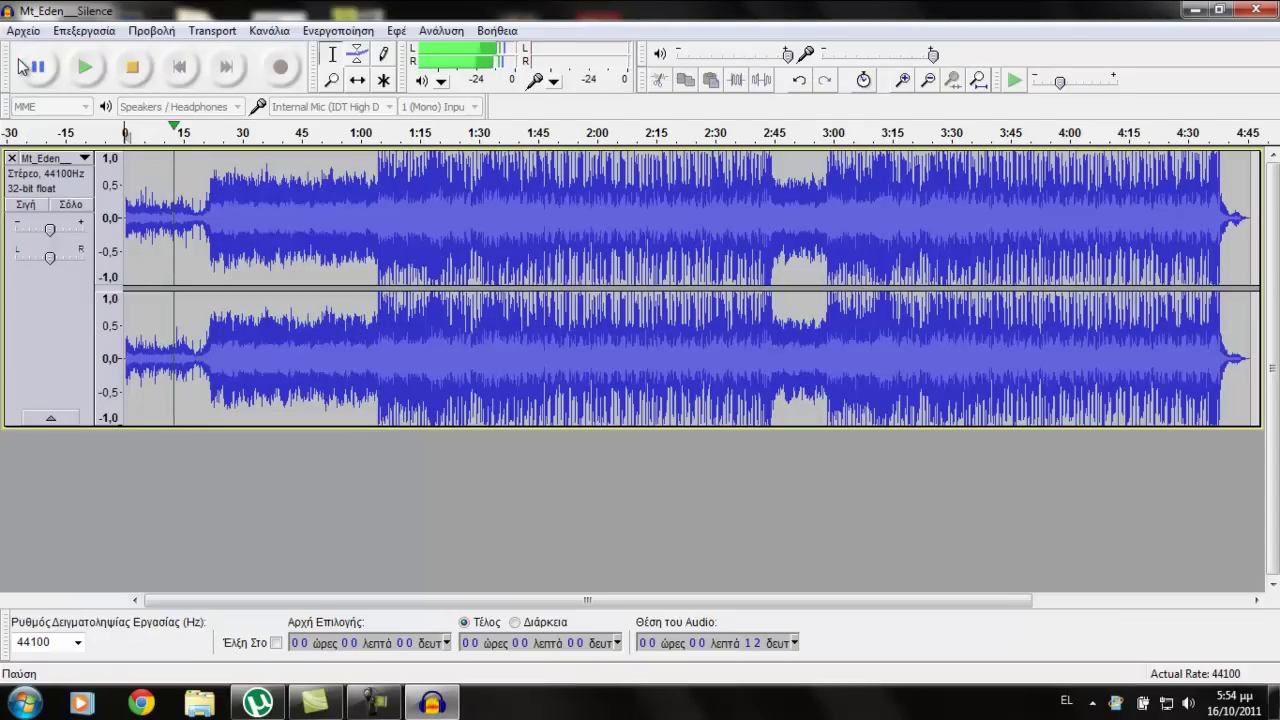
Raise the Windows system playback volume from the tray speaker control
left_click(1188, 706)
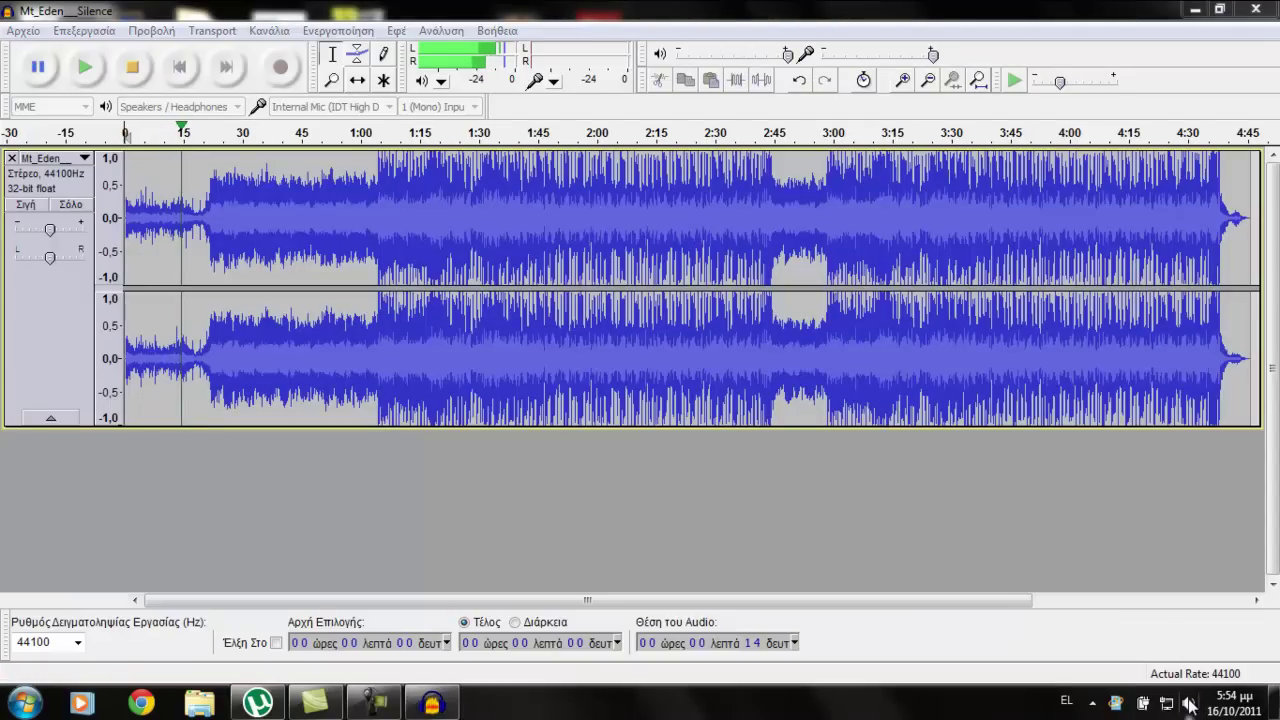
left_click(1192, 704)
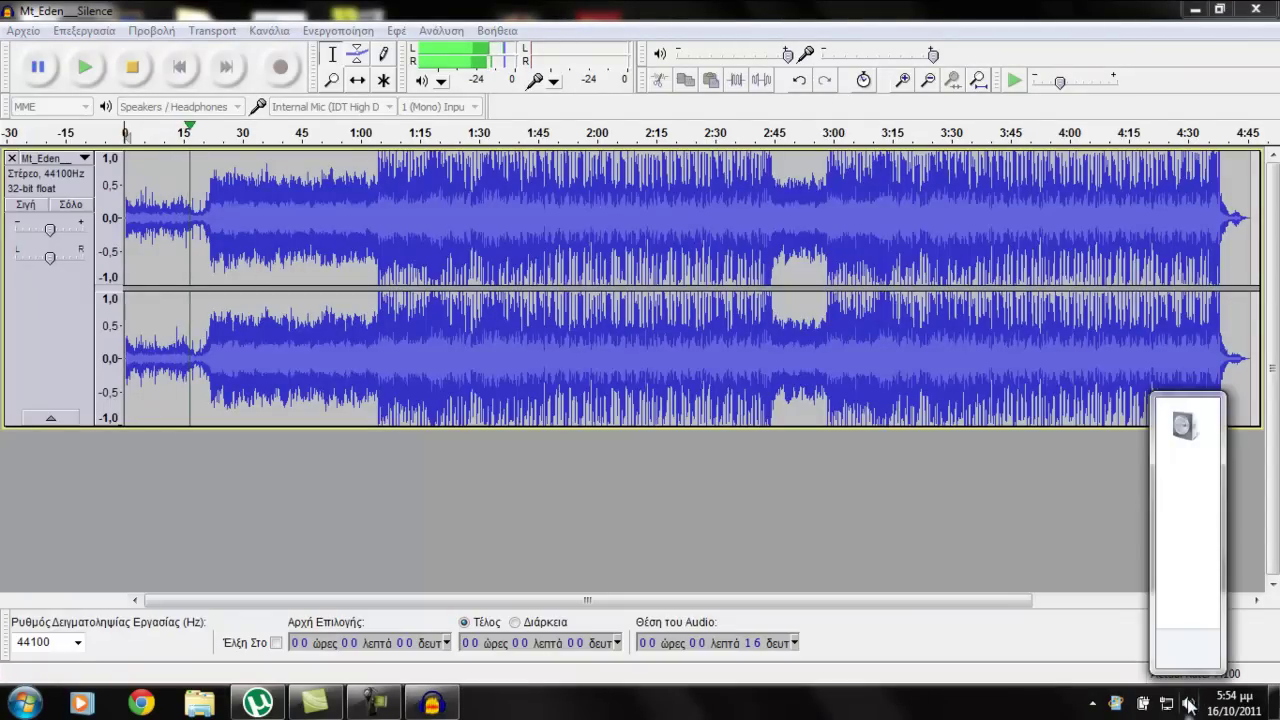
left_click_drag(1185, 515, 1185, 460)
left_click(1035, 517)
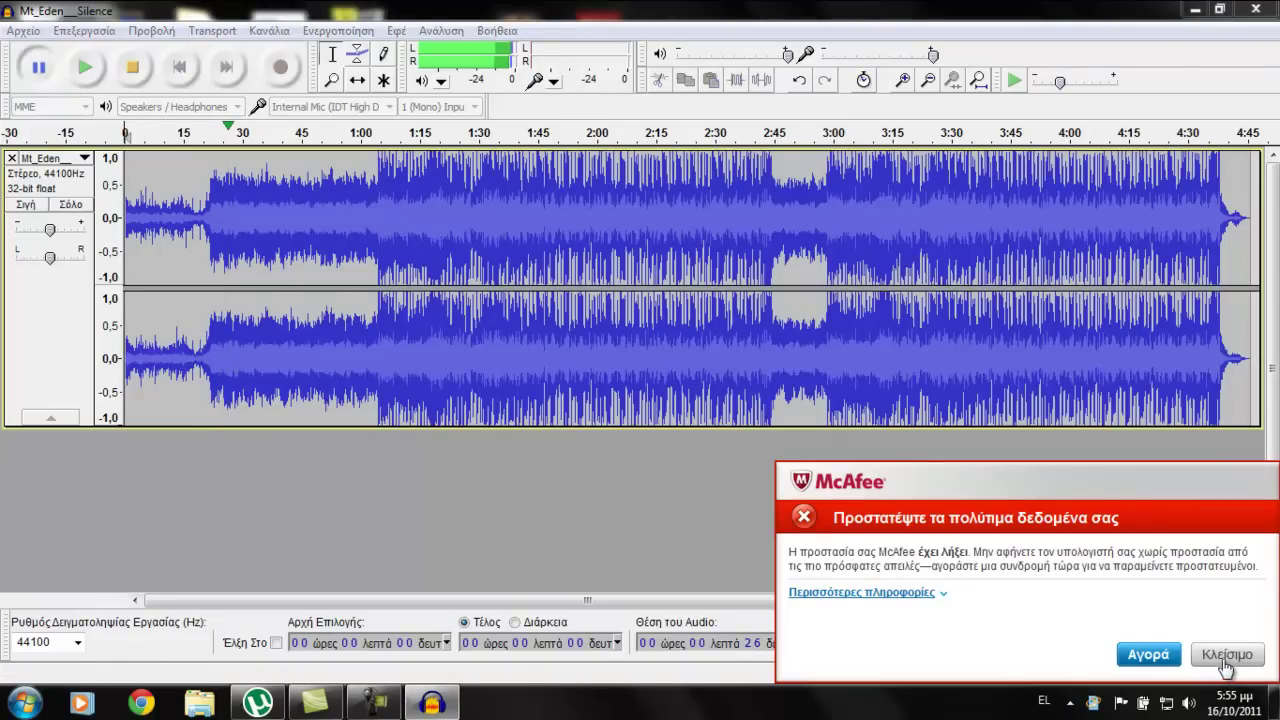
Dismiss the McAfee popup, then mark 0:29 as the intro's end, checking it by playback
left_click(1226, 654)
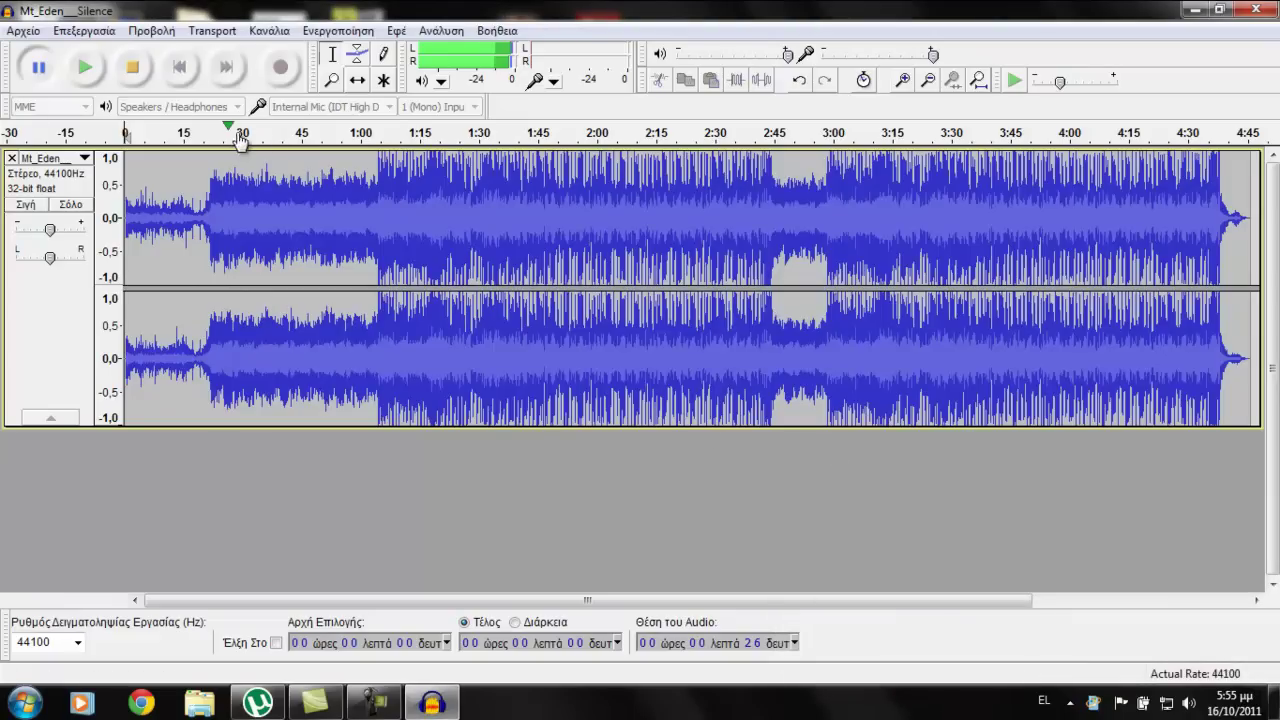
left_click(238, 170)
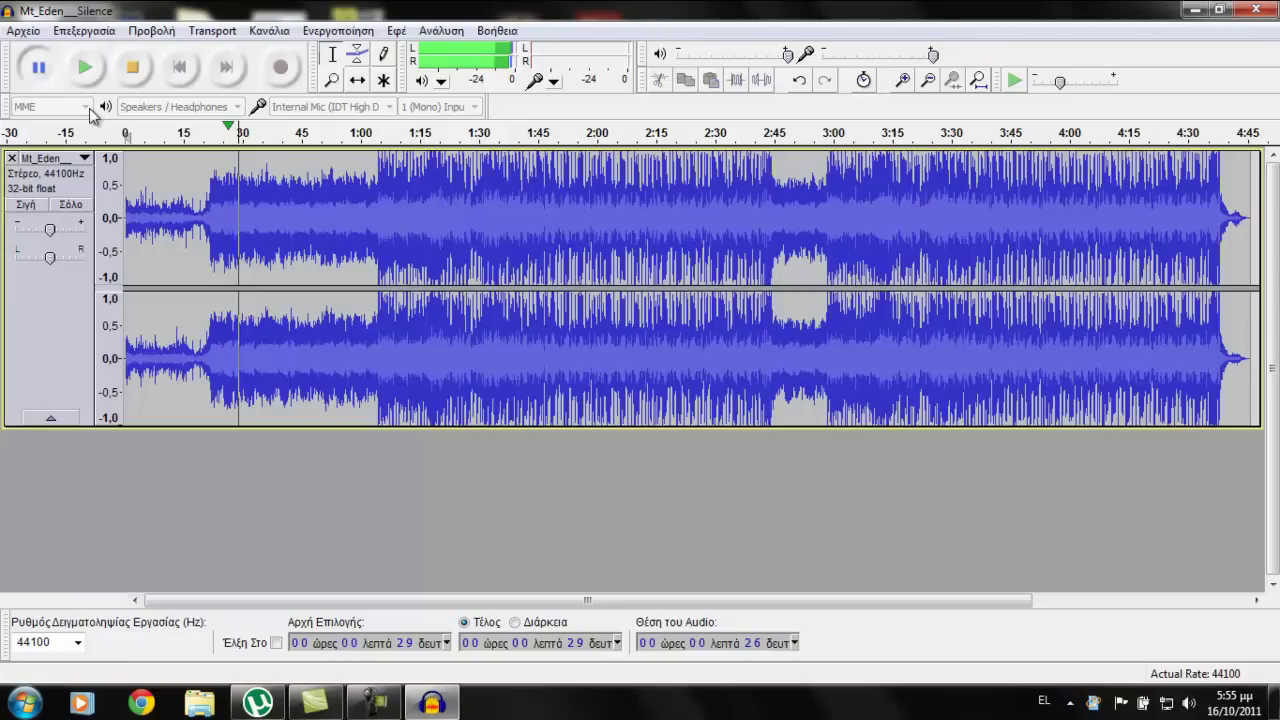
left_click(86, 68)
left_click(38, 67)
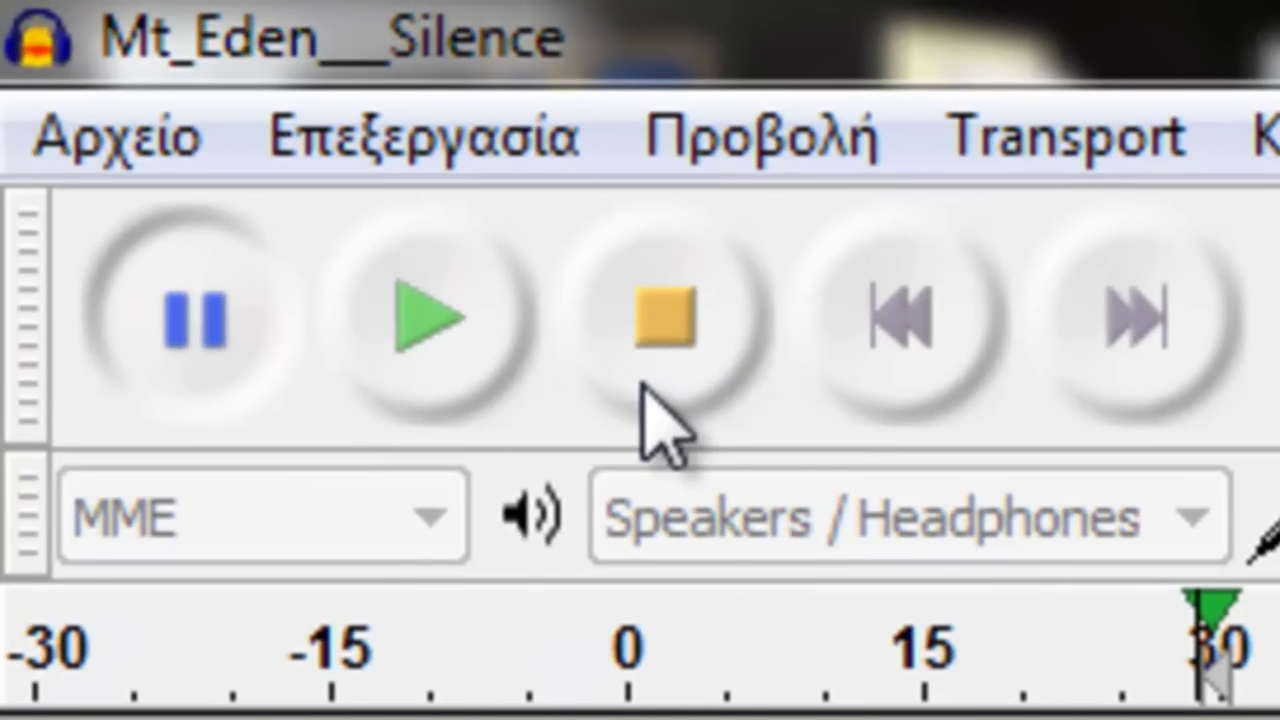
left_click(686, 320)
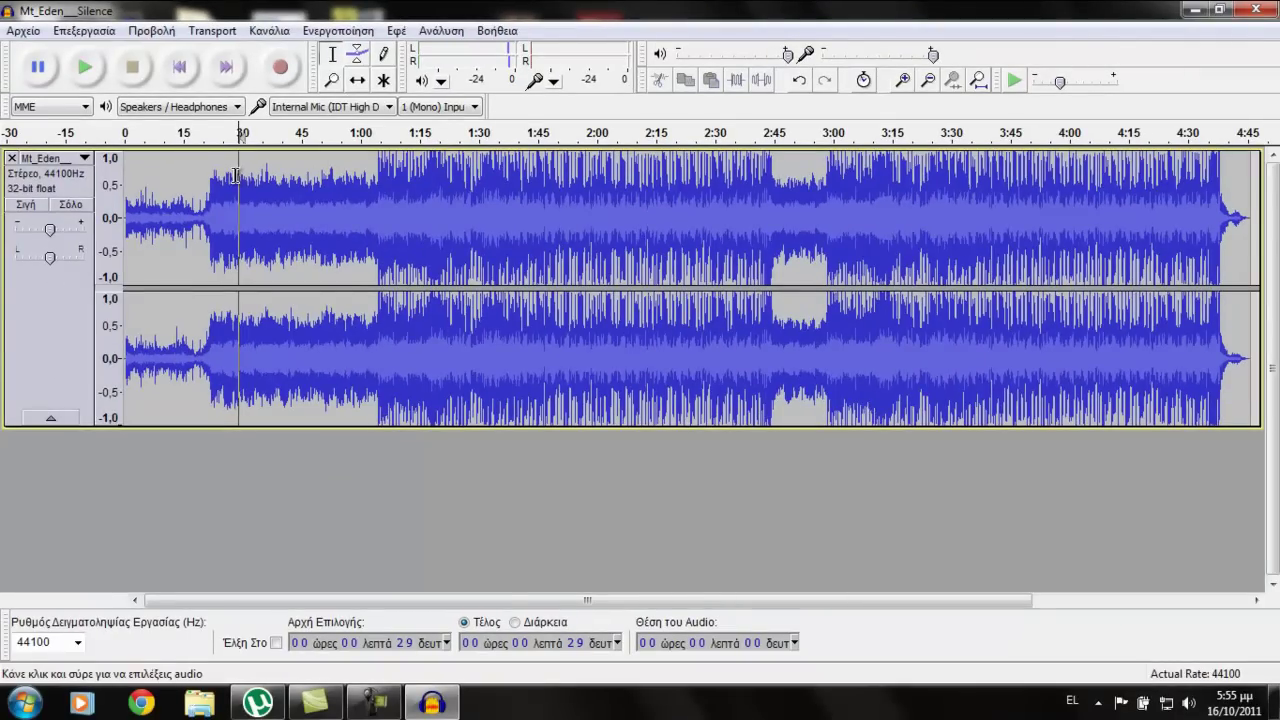
Select the track's first 28 seconds and remove them with Edit > Cut
left_click(236, 180)
left_click_drag(236, 180, 122, 200)
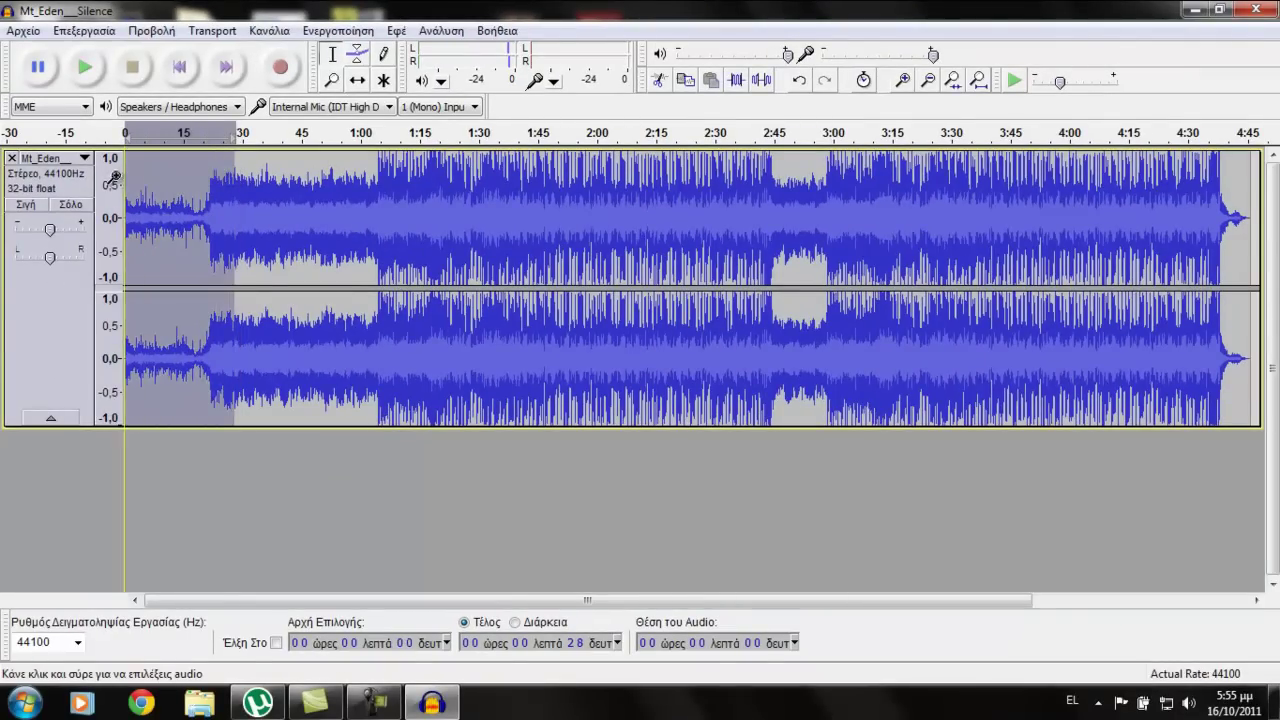
left_click(112, 30)
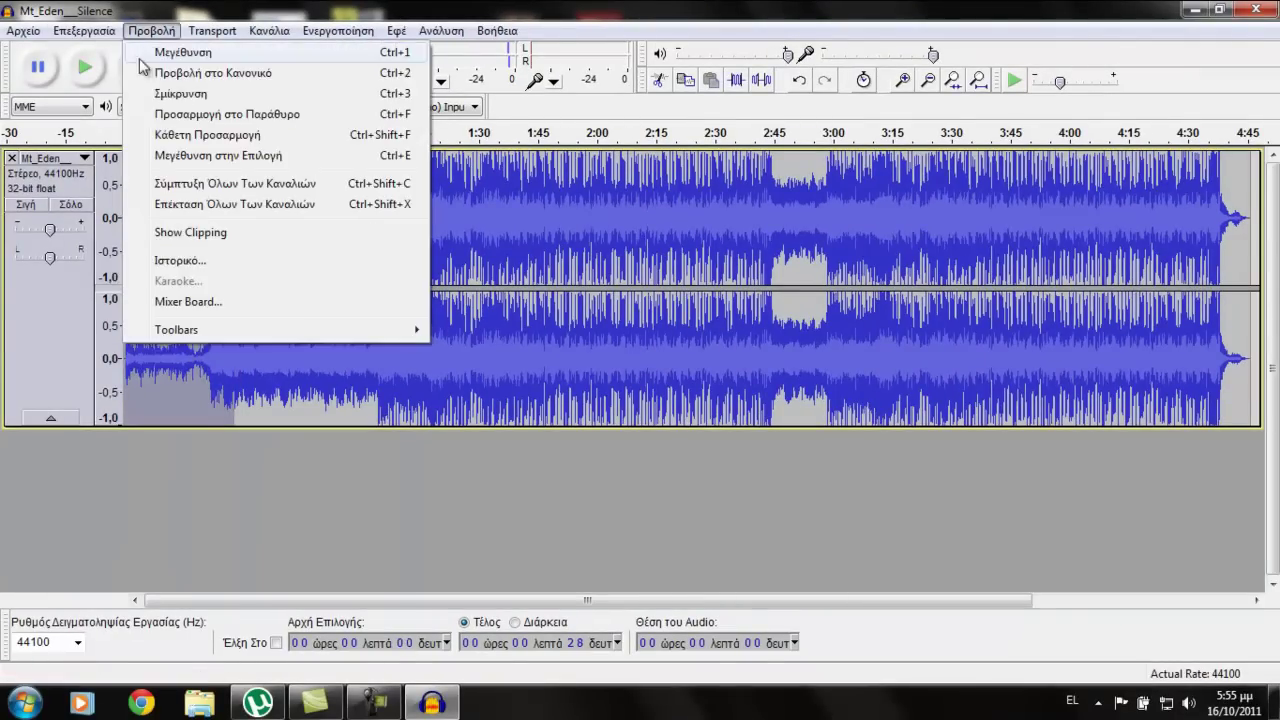
left_click(104, 101)
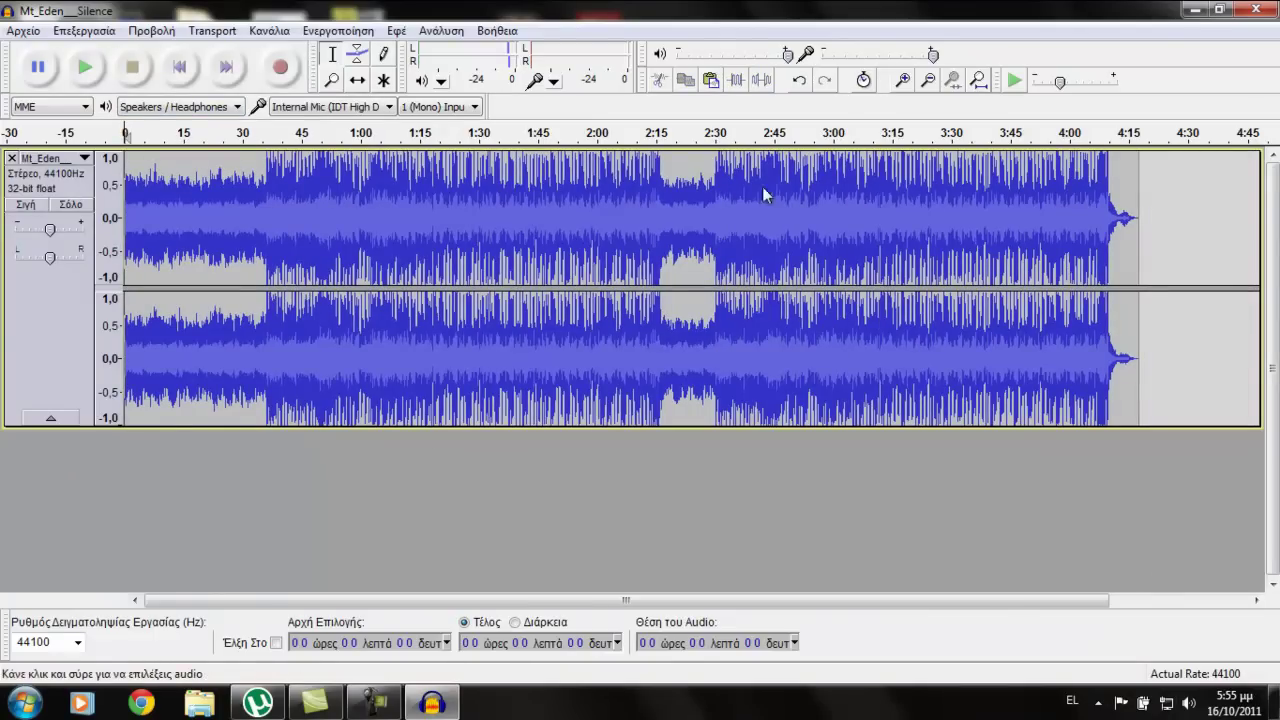
Audition the song from about 2:21 and mark 2:55, where the ending begins
left_click(86, 67)
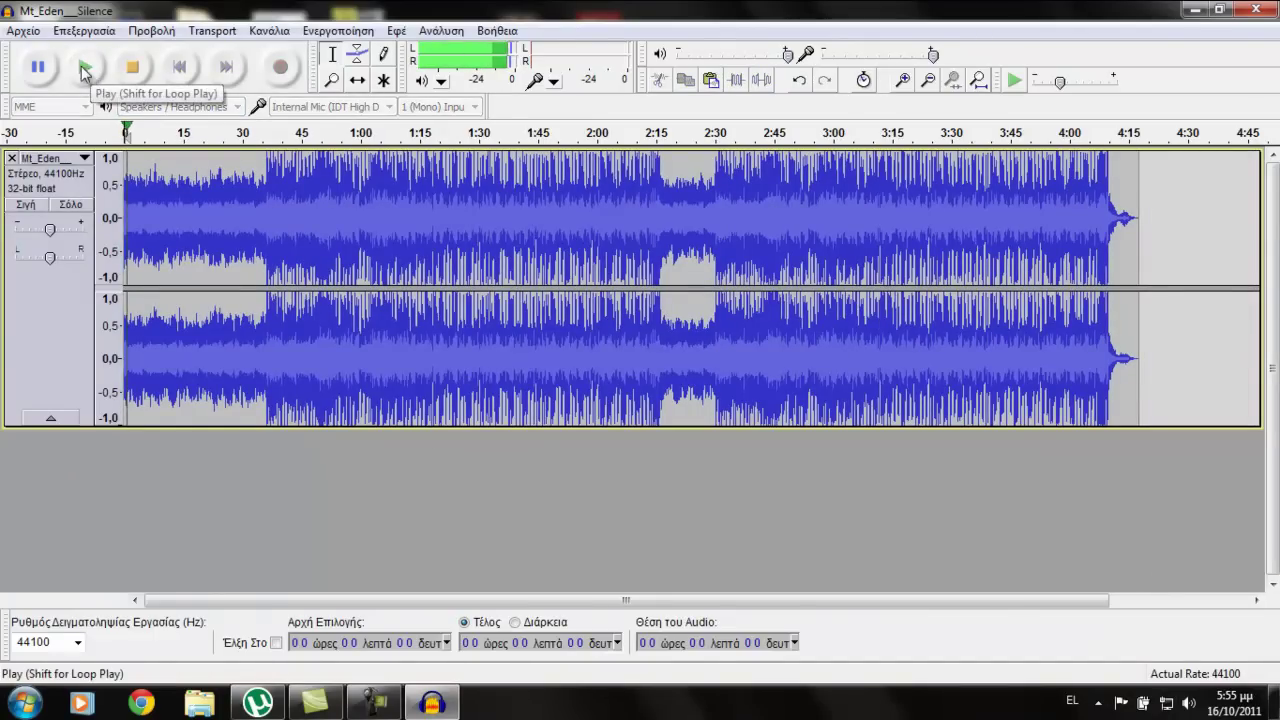
left_click(38, 67)
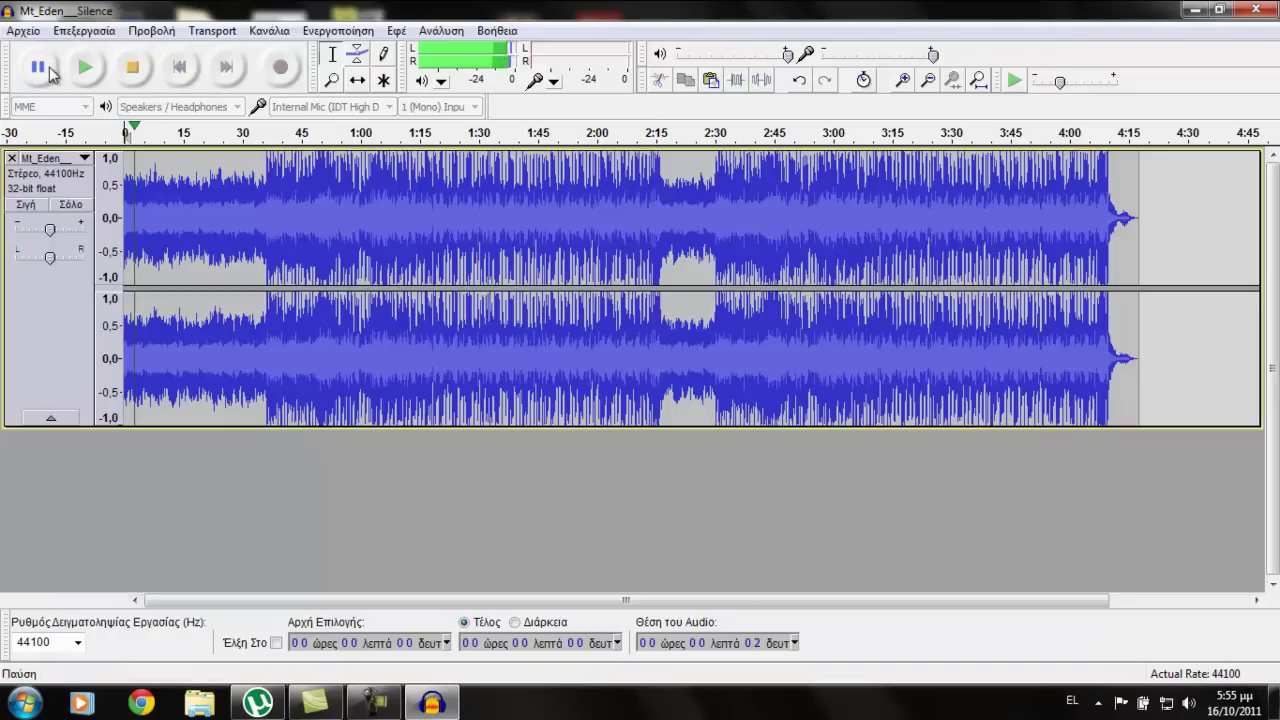
left_click_drag(561, 180, 573, 175)
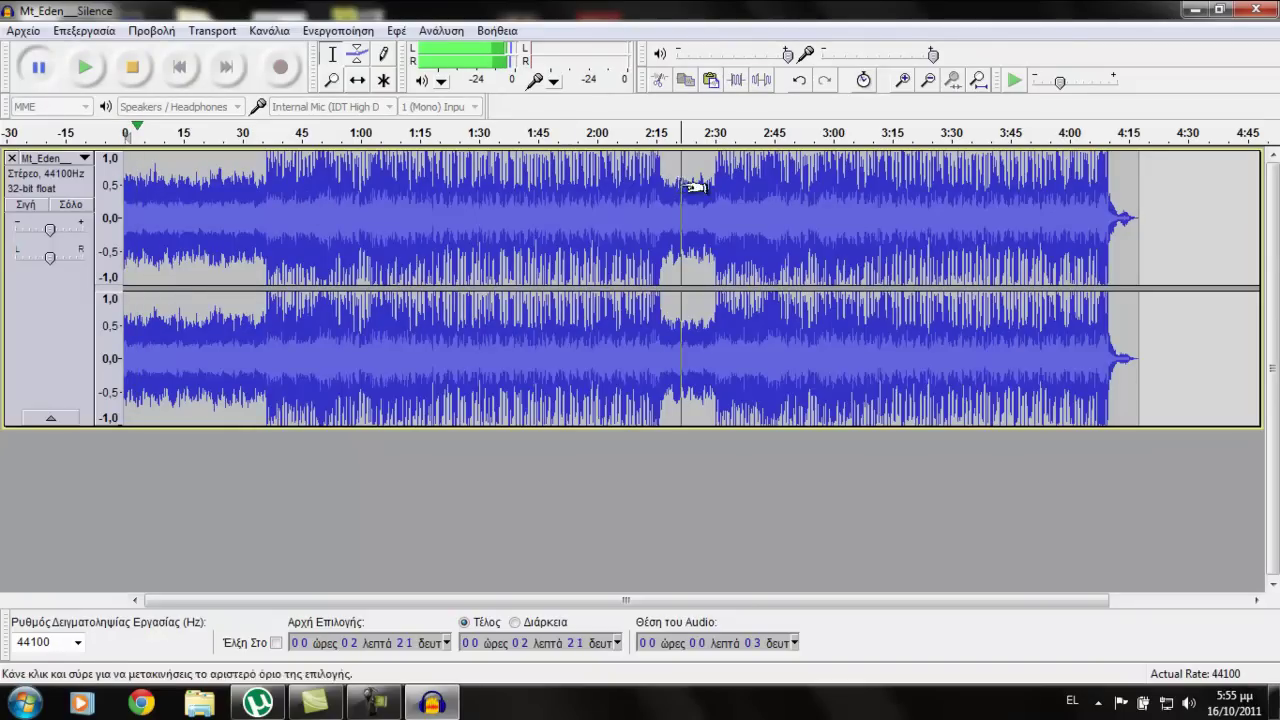
left_click(682, 180)
left_click(88, 70)
left_click(133, 67)
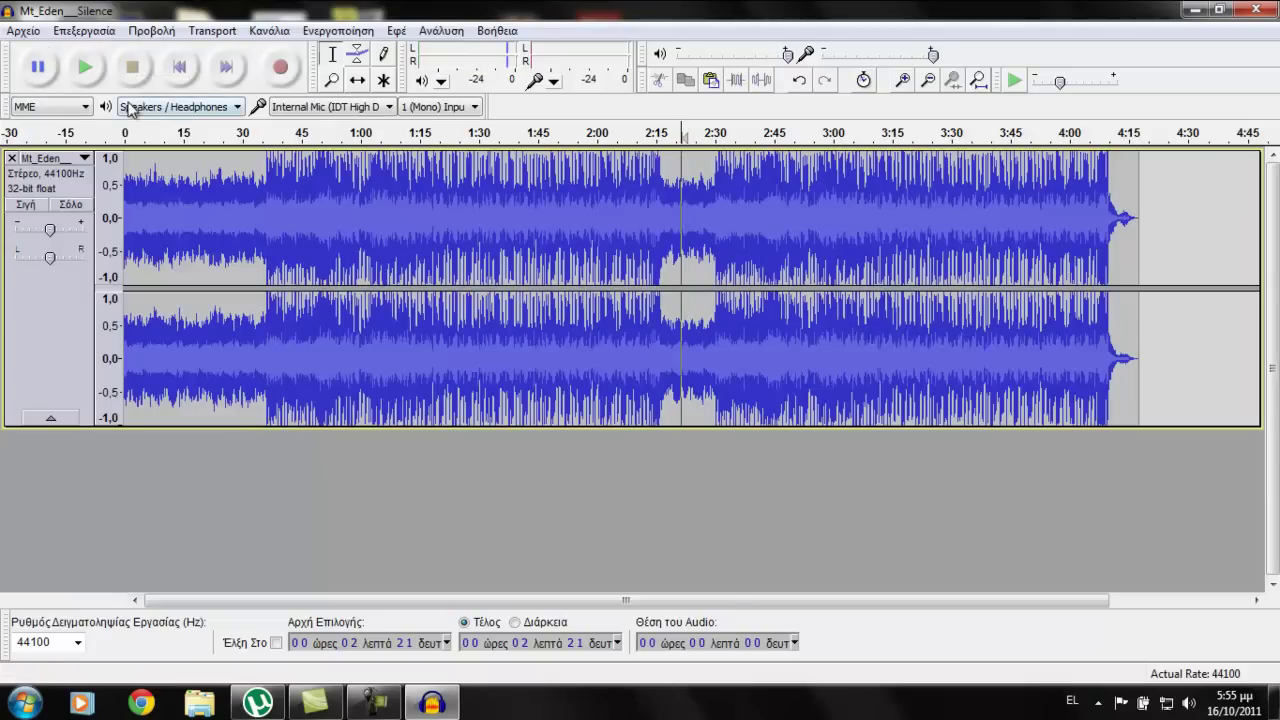
left_click(88, 67)
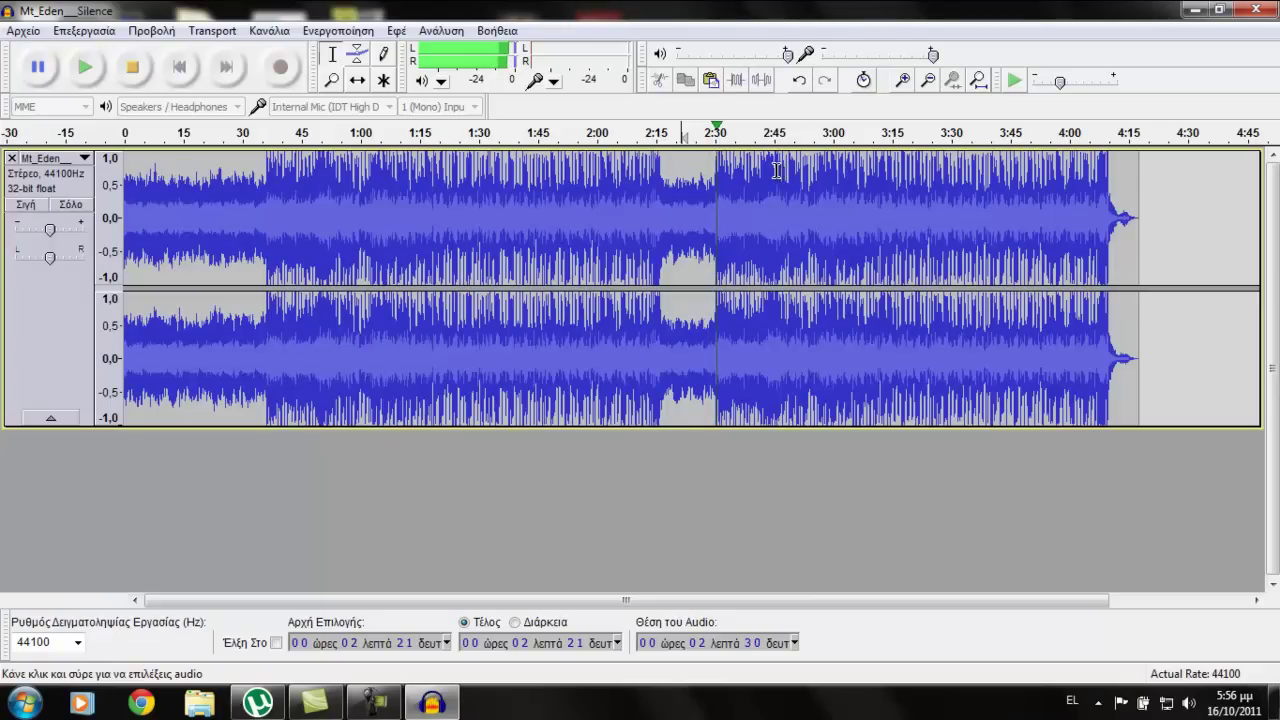
left_click(820, 172)
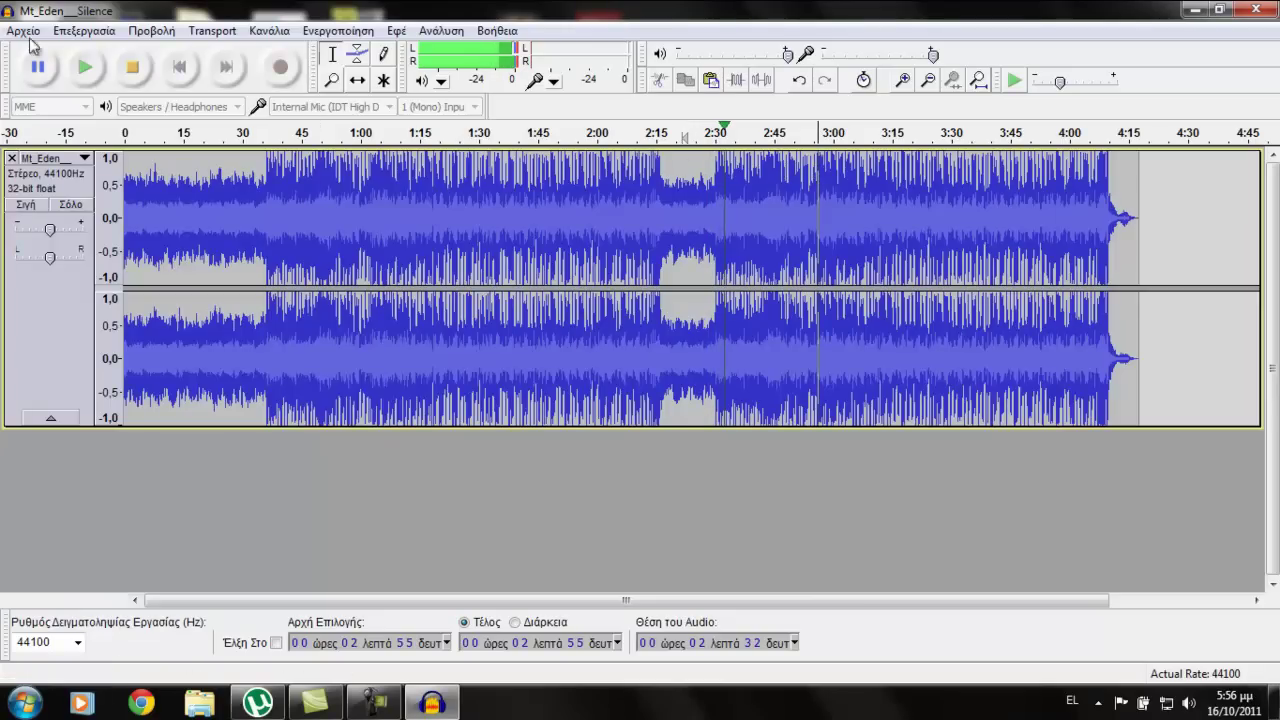
left_click(87, 67)
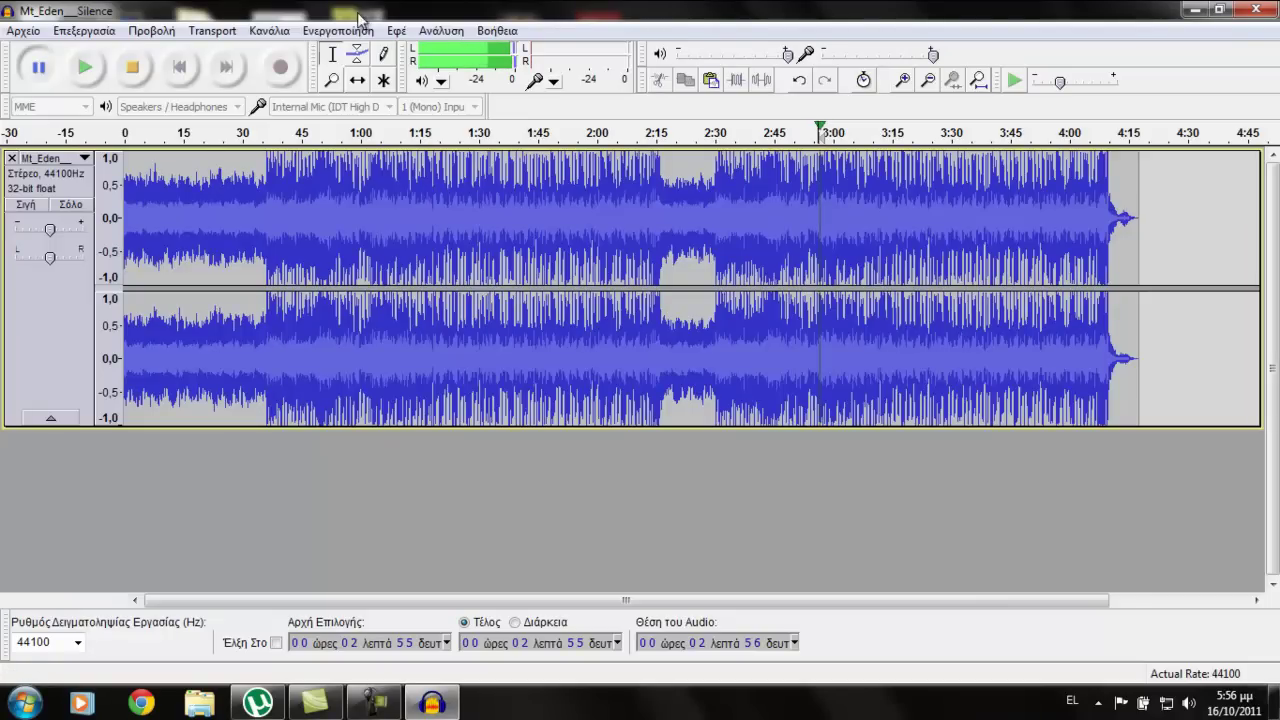
left_click(133, 66)
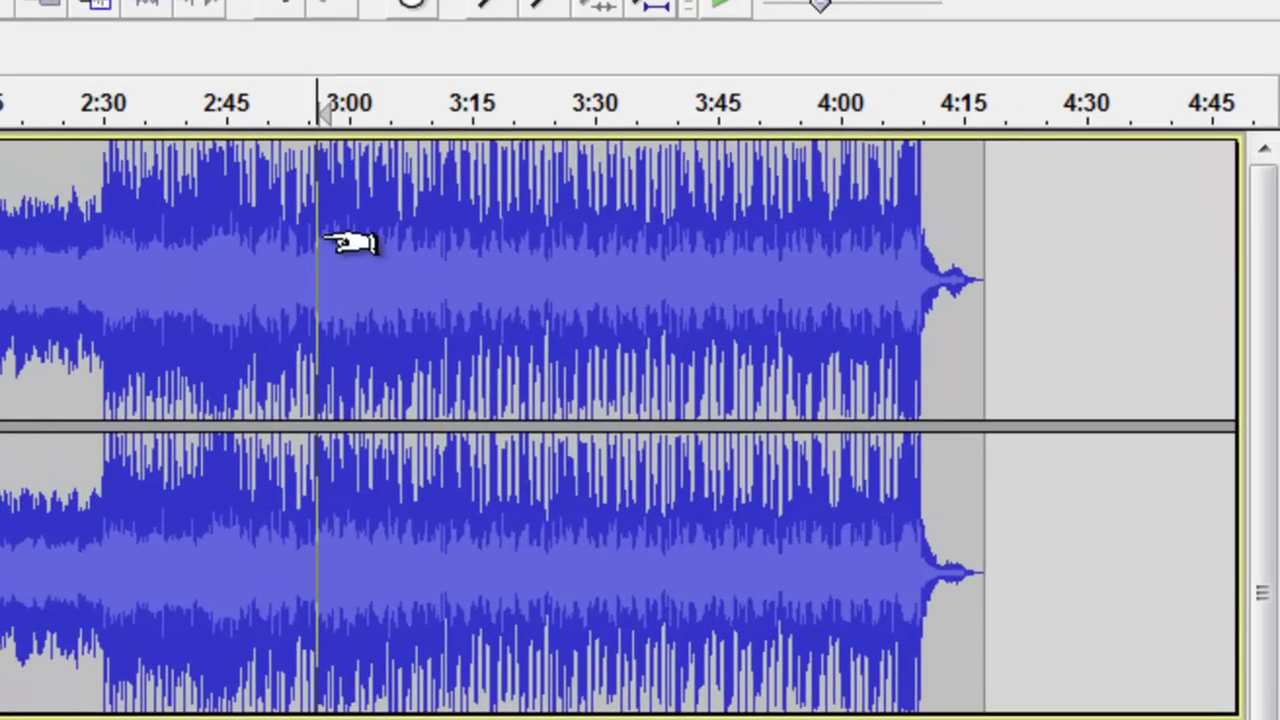
Delete everything from 2:55 to the song's end, then bring up File > Export
left_click_drag(822, 195, 979, 190)
left_click_drag(655, 220, 1012, 290)
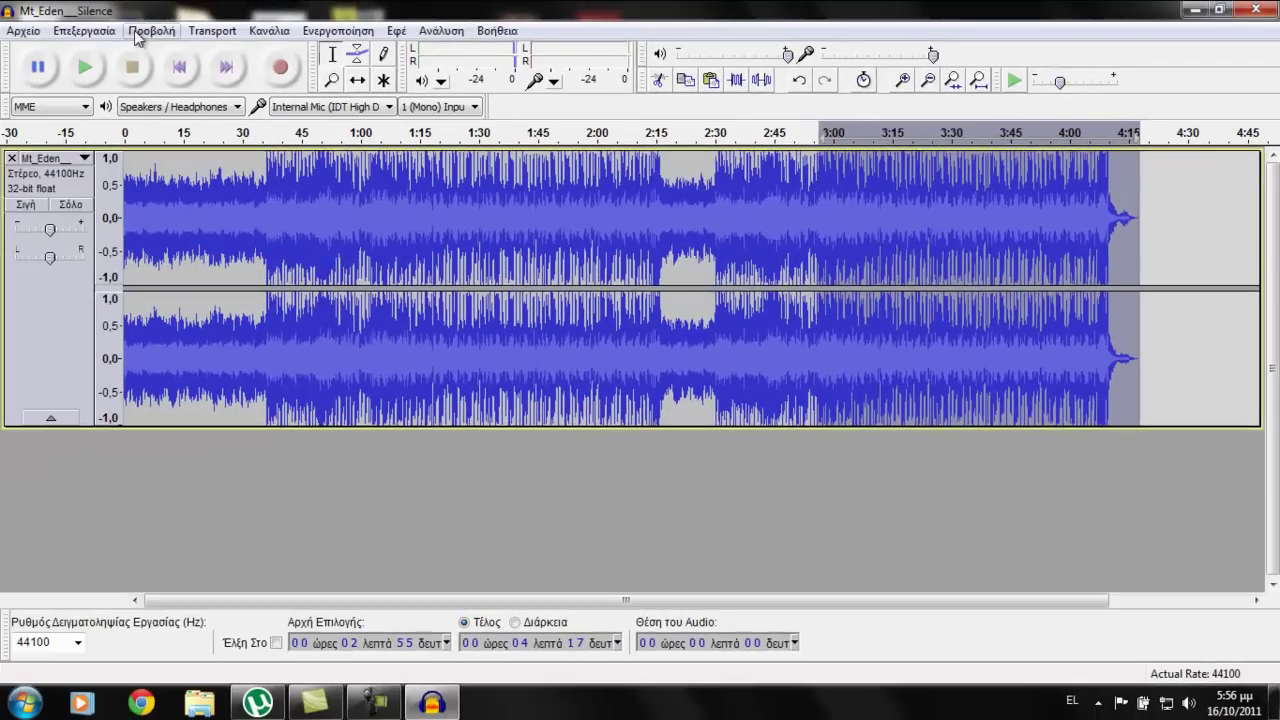
left_click(134, 30)
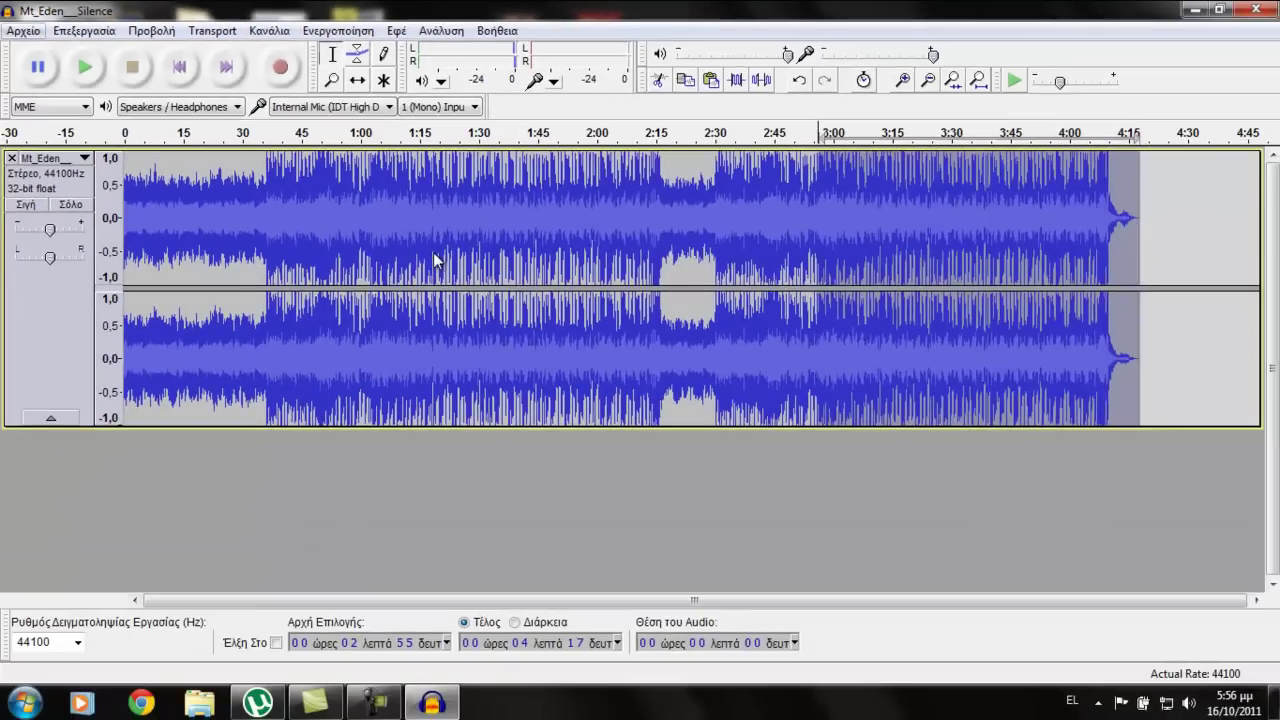
key("Delete")
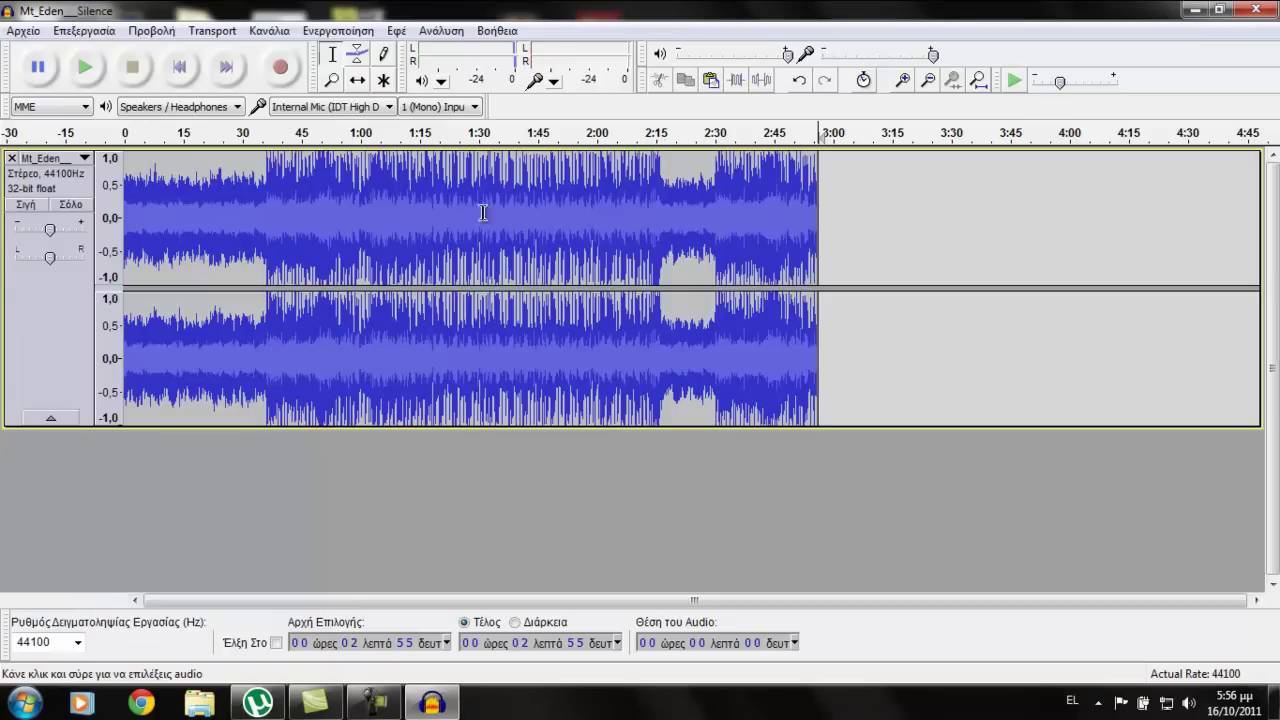
left_click(23, 30)
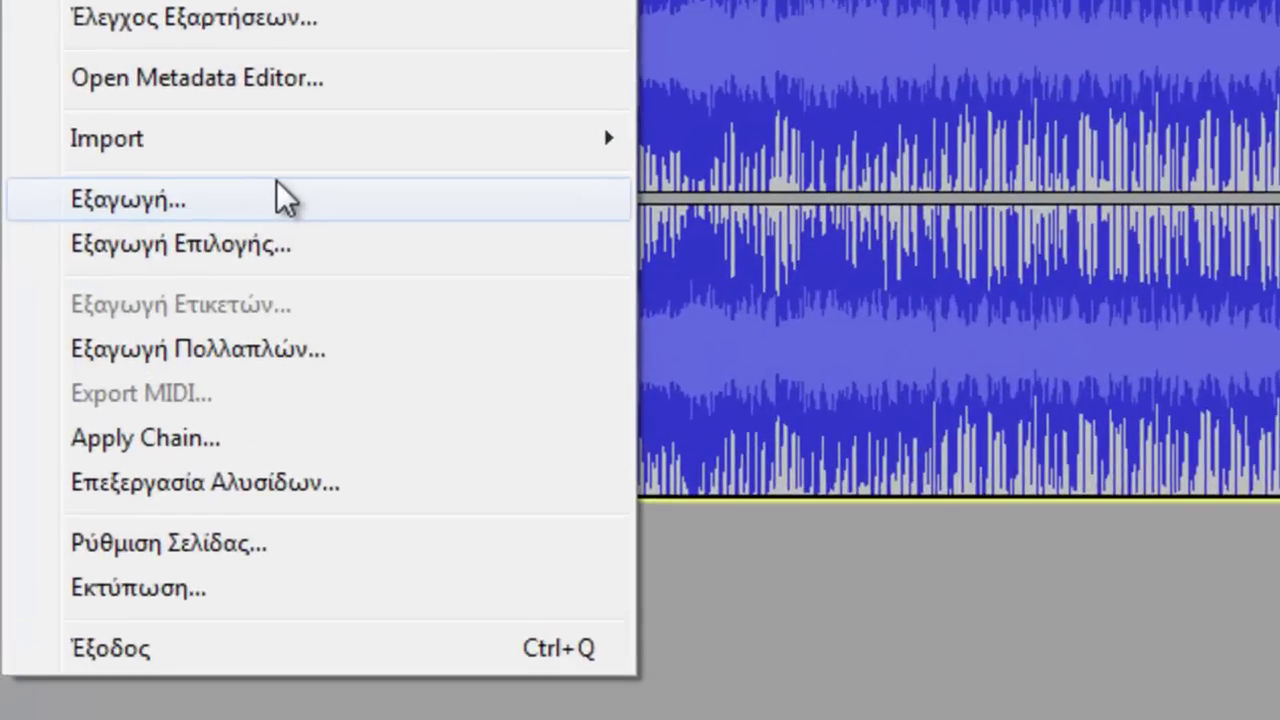
left_click(59, 288)
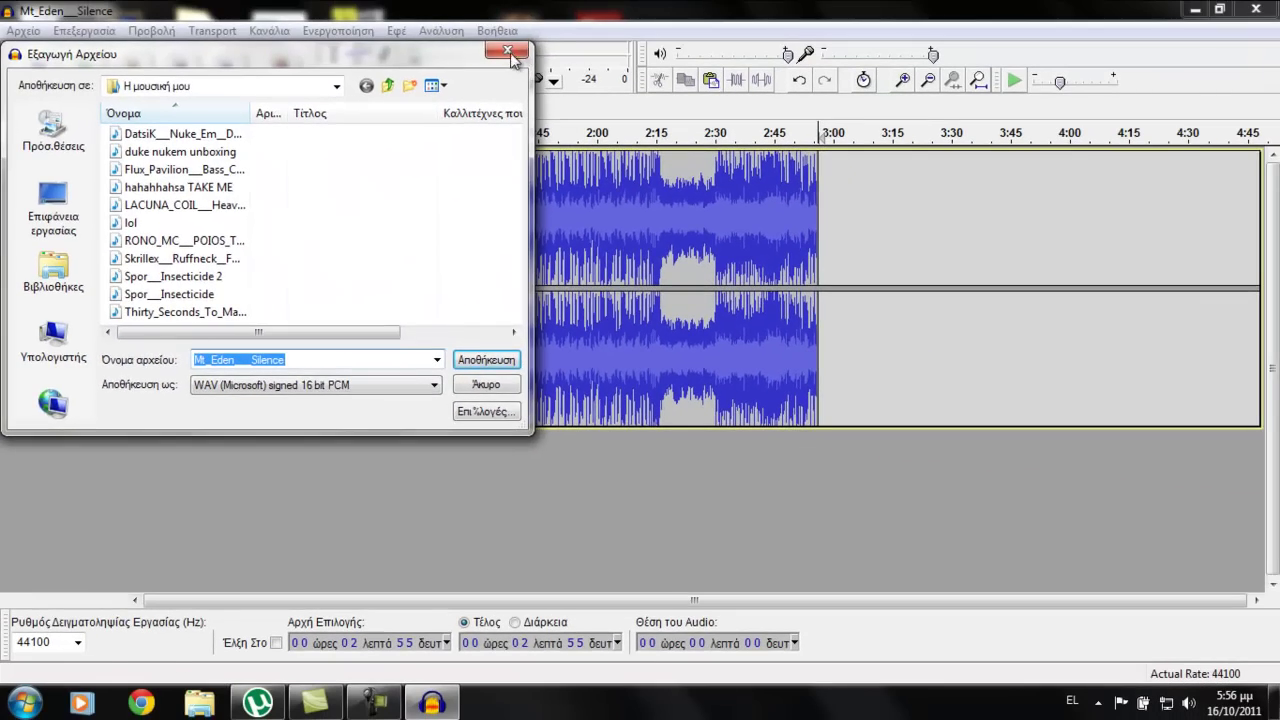
left_click(508, 52)
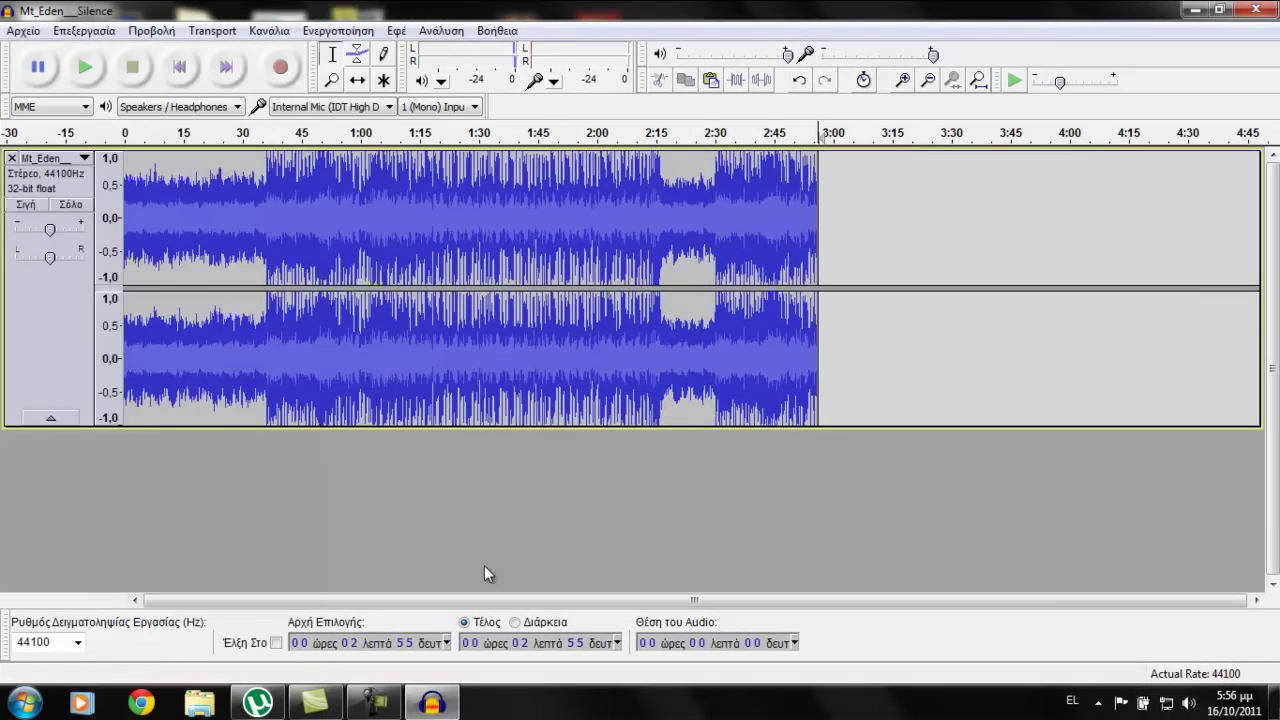
left_click(378, 703)
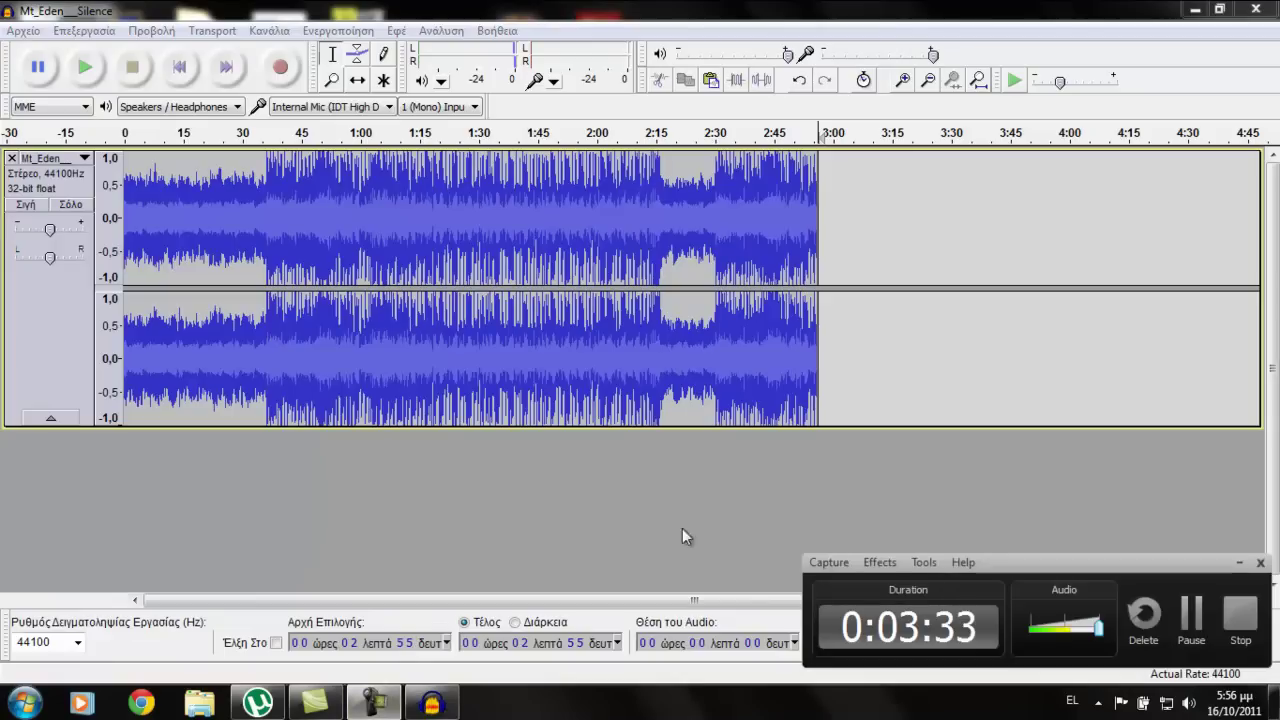